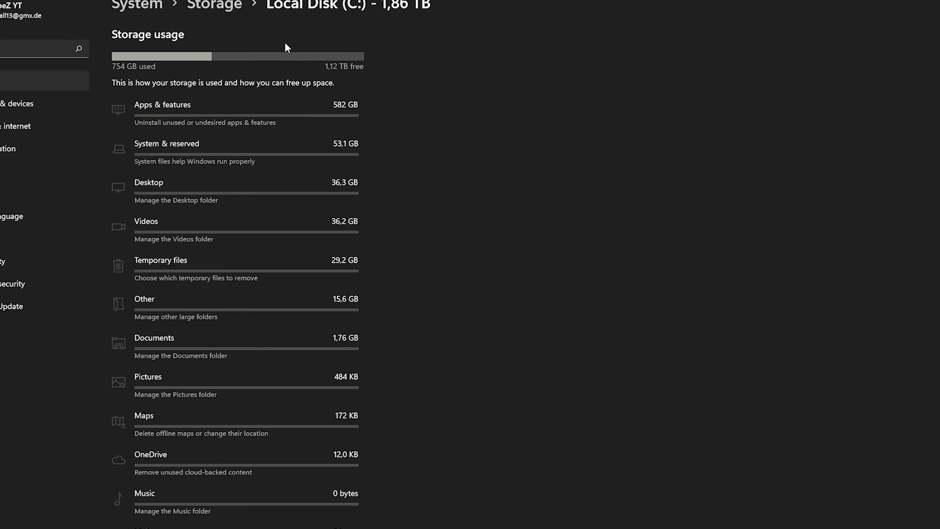
Step: Open System & reserved from the Local Disk (C:) Storage usage page
{"action": "left_click", "coordinate": [151, 155]}
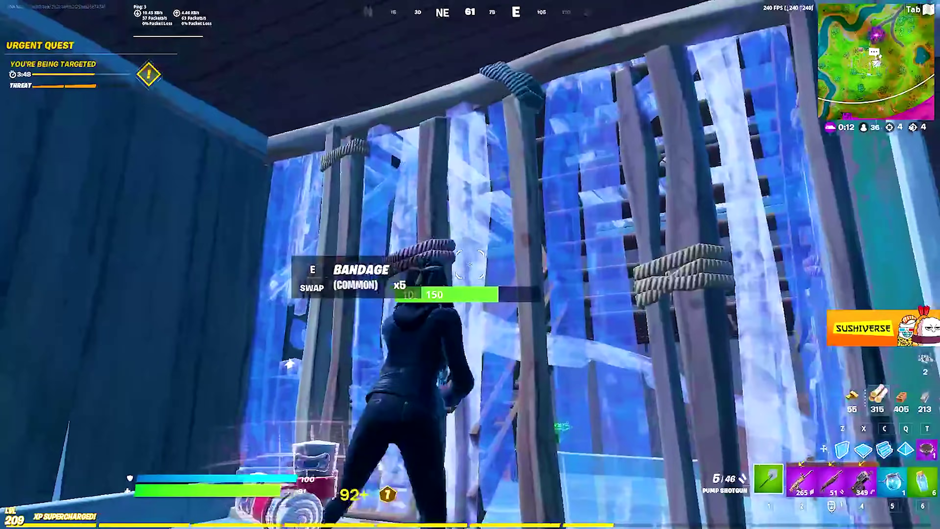
Step: Harvest wood with the pickaxe, then place a floor and a wall for cover
{"action": "key", "text": "4"}
{"action": "key", "text": "1"}
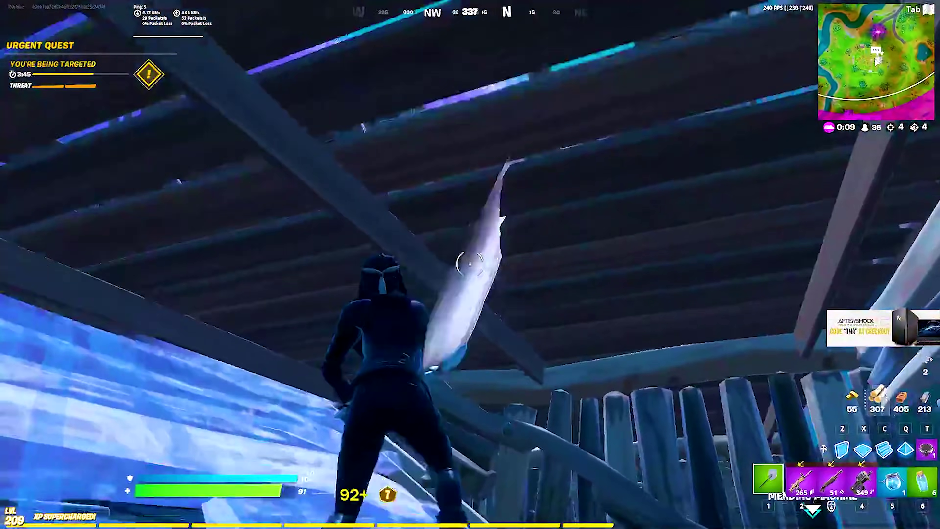
{"action": "left_click", "coordinate": [470, 265]}
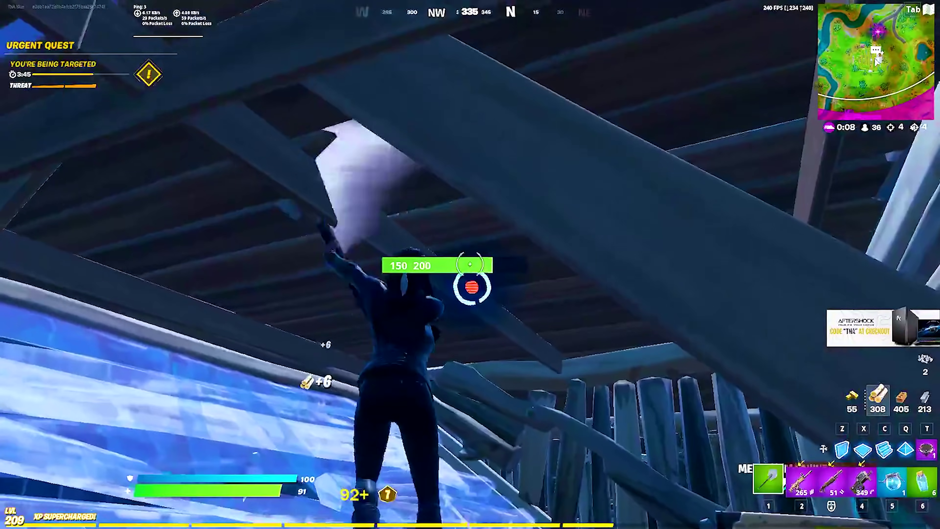
{"action": "key", "text": "x"}
{"action": "left_click", "coordinate": [470, 264]}
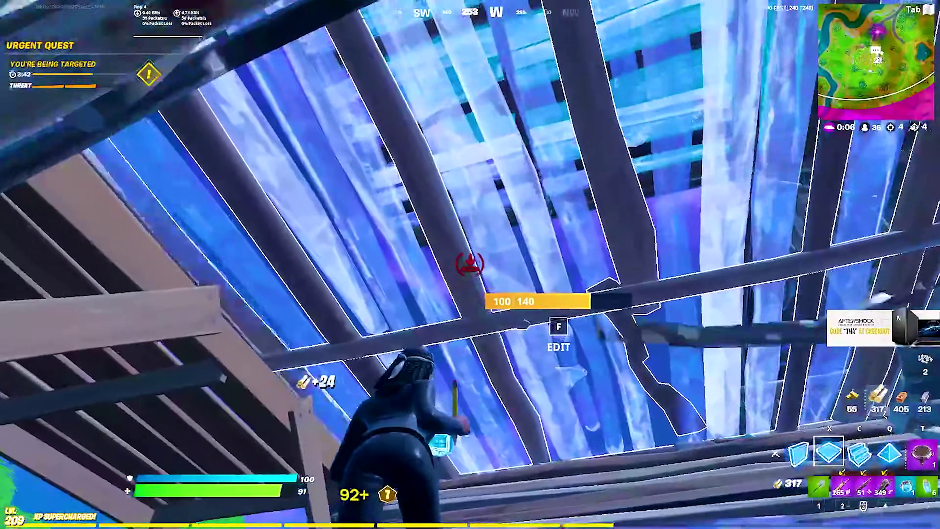
{"action": "key", "text": "z"}
{"action": "left_click", "coordinate": [470, 265]}
Step: Build more walls around the player and eliminate the enemy with the pump shotgun
{"action": "key", "text": "3"}
{"action": "left_click", "coordinate": [470, 265]}
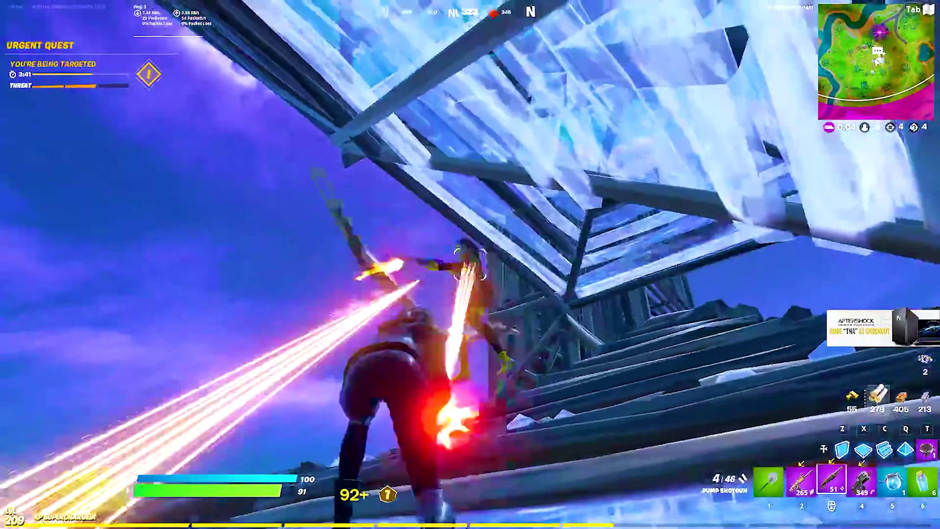
{"action": "key", "text": "z"}
{"action": "left_click", "coordinate": [470, 264]}
{"action": "key", "text": "3"}
{"action": "left_click", "coordinate": [470, 264]}
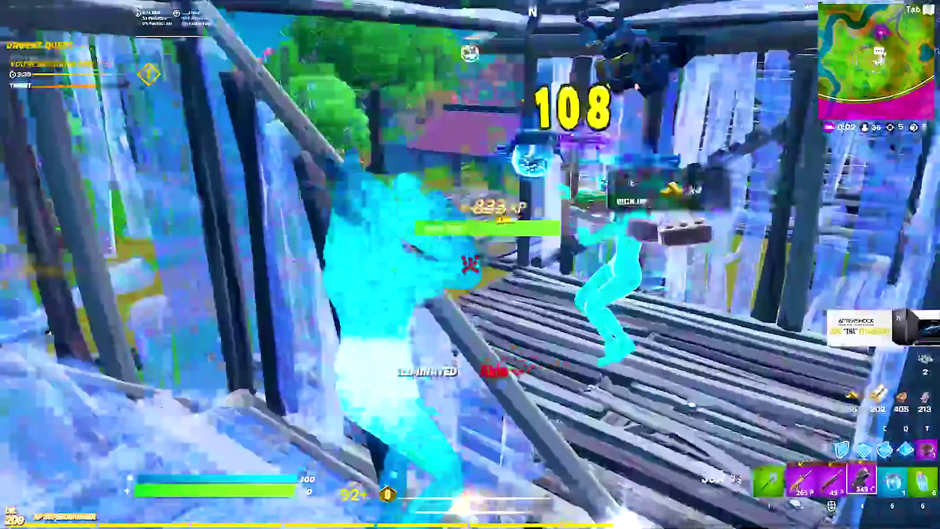
{"action": "left_click", "coordinate": [470, 264]}
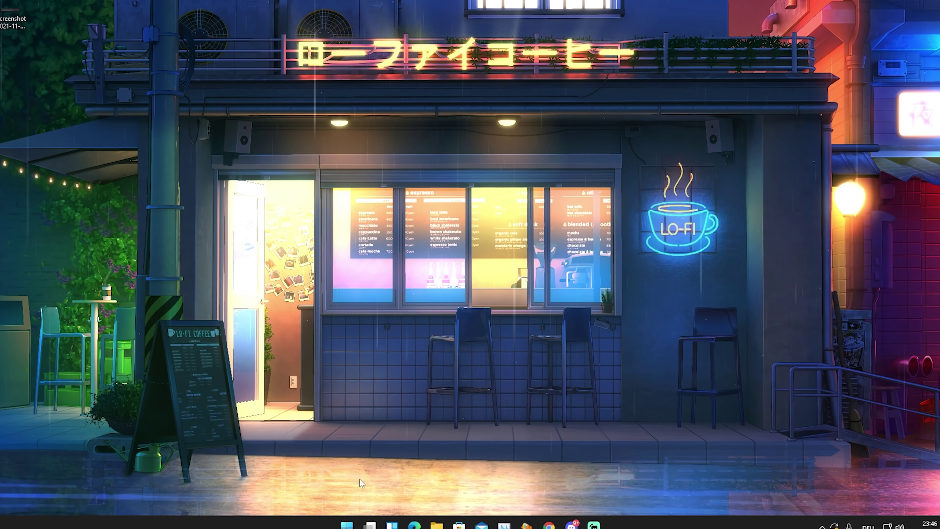
Step: Open Storage settings through a 'storage settings' Start search and maximize the Settings window
{"action": "key", "text": "super"}
{"action": "type", "text": "storage settings"}
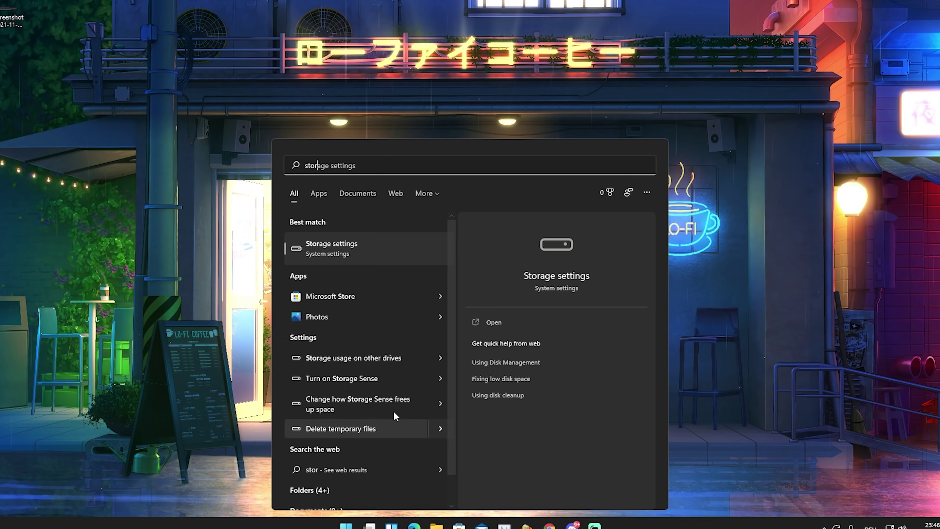
{"action": "left_click", "coordinate": [339, 244]}
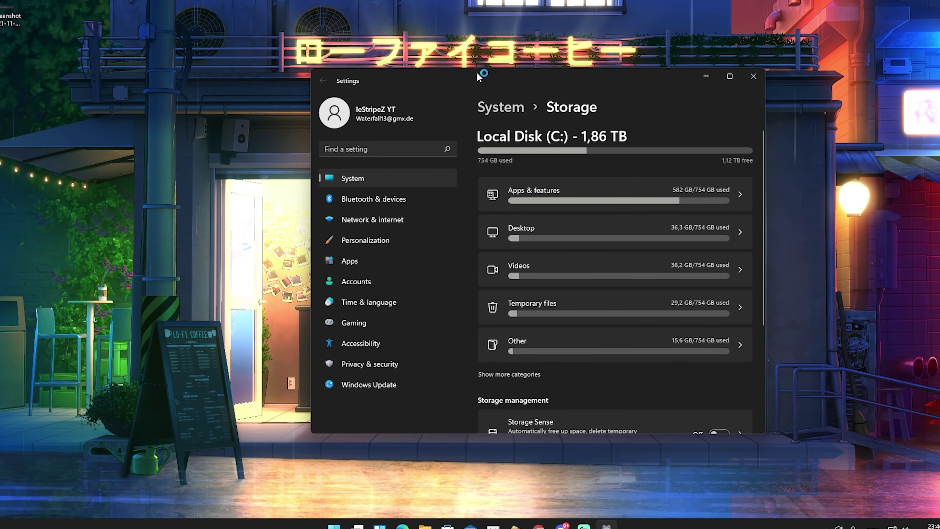
{"action": "left_click_drag", "start_coordinate": [480, 74], "coordinate": [400, 70]}
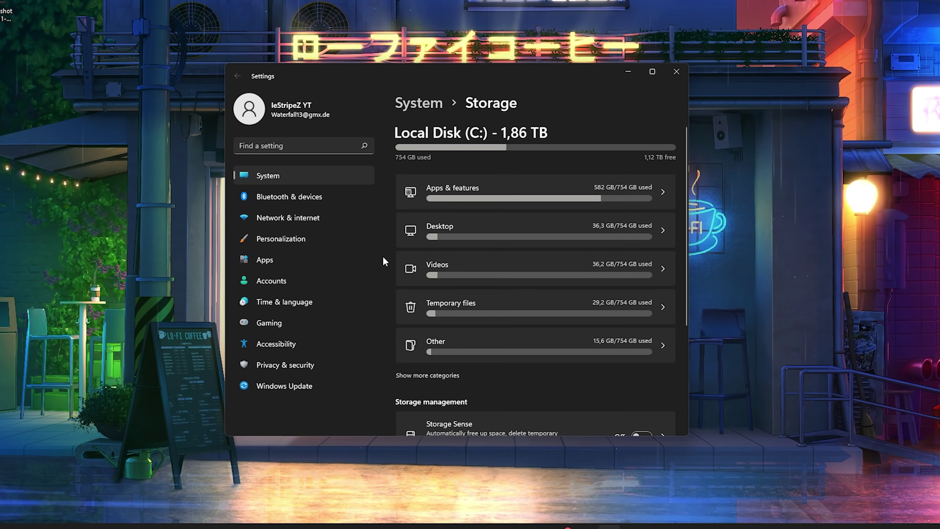
{"action": "scroll", "coordinate": [454, 199], "scroll_direction": "down", "scroll_amount": 5}
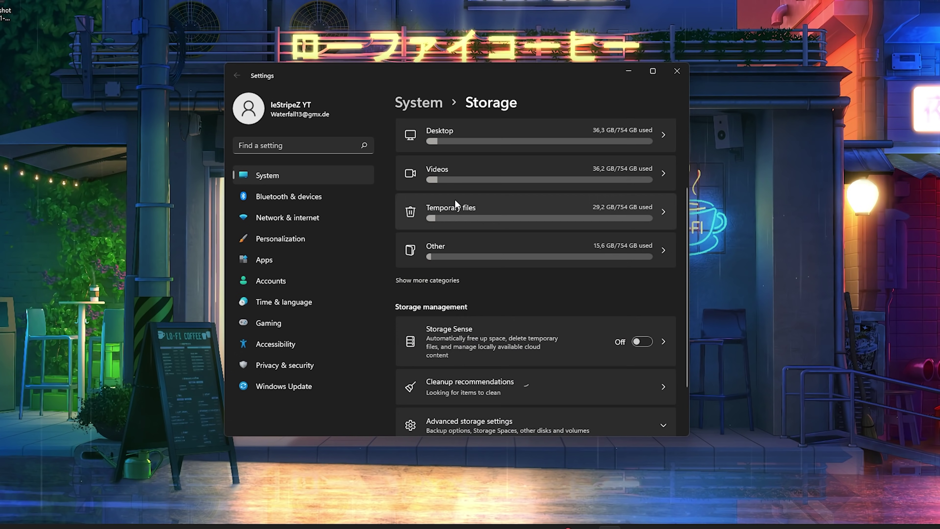
{"action": "scroll", "coordinate": [456, 205], "scroll_direction": "up", "scroll_amount": 5}
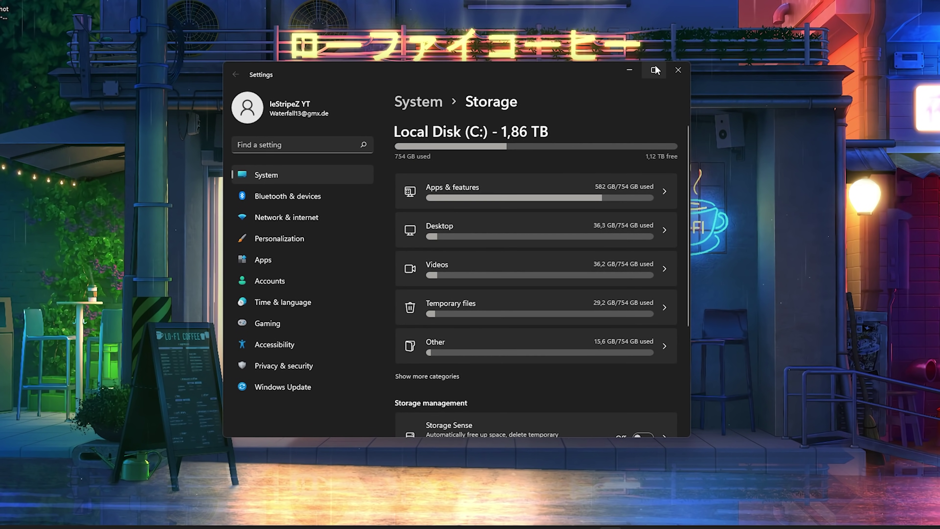
{"action": "key", "text": "super+Up"}
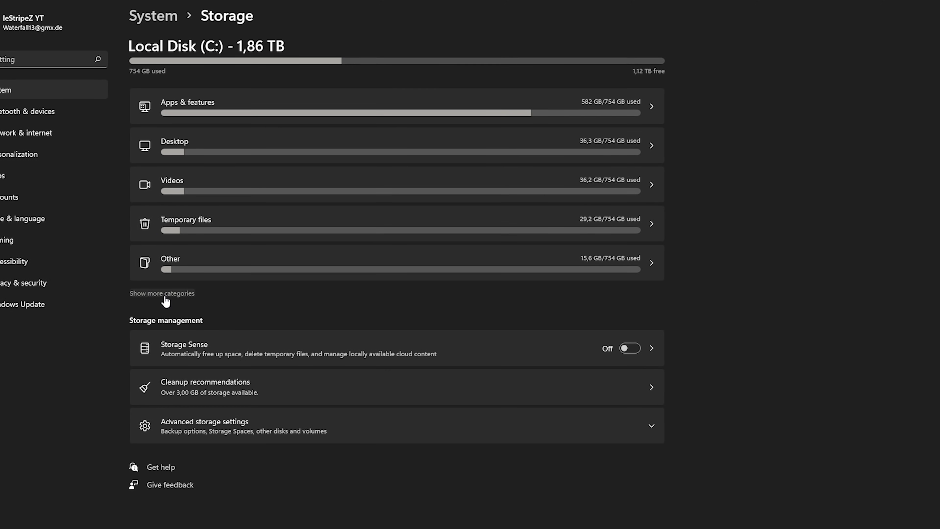
Step: Show more categories for C: and open System & reserved, showing 7,76 GB virtual memory
{"action": "left_click", "coordinate": [135, 295]}
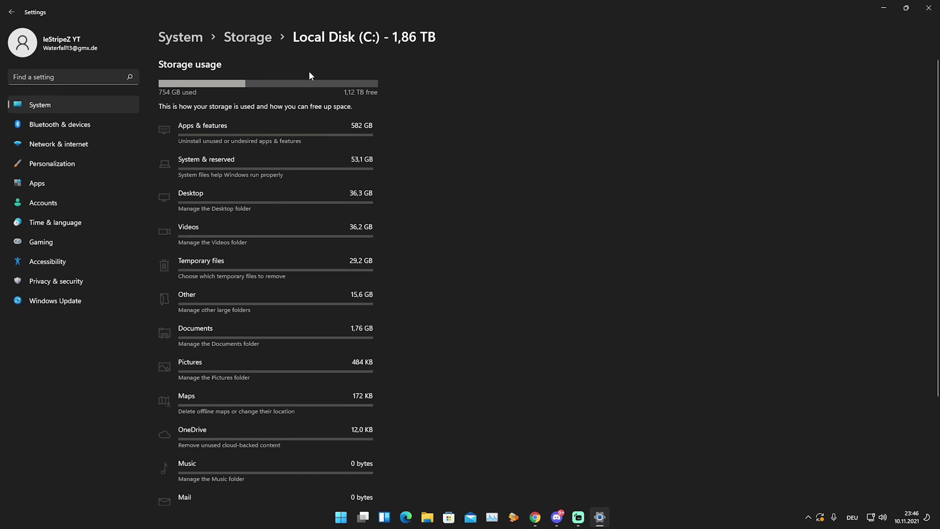
{"action": "left_click", "coordinate": [191, 168]}
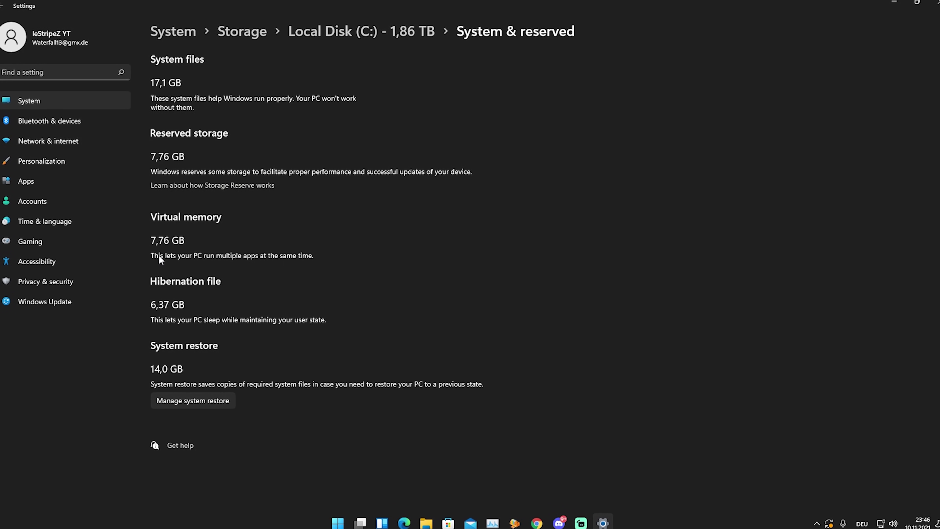
Step: Close Settings and open advanced system settings via an 'advan' search, centring System Properties
{"action": "left_click", "coordinate": [937, 4]}
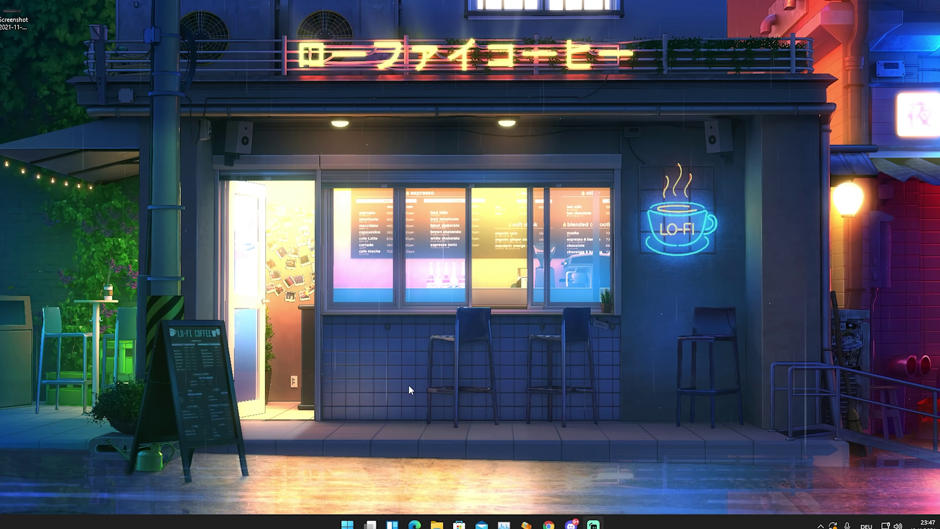
{"action": "key", "text": "super"}
{"action": "type", "text": "advan"}
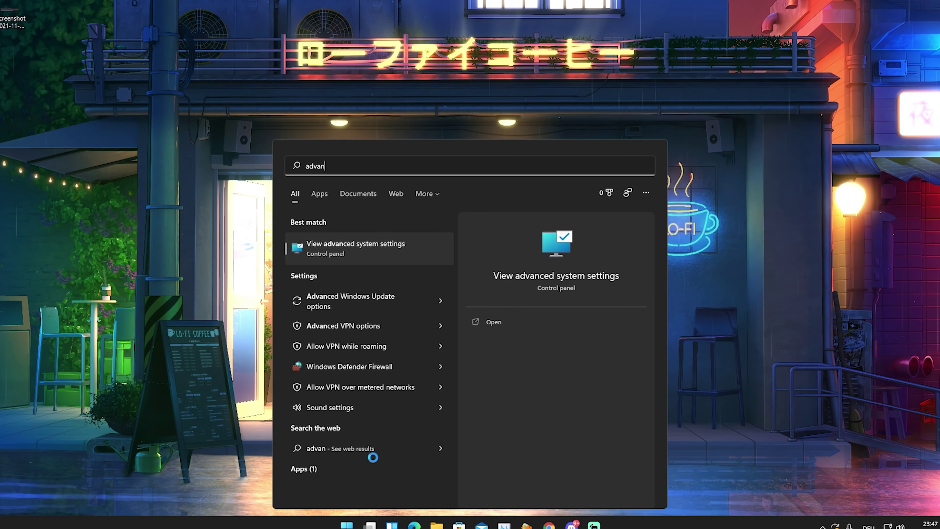
{"action": "left_click", "coordinate": [332, 256]}
{"action": "left_click_drag", "start_coordinate": [127, 72], "coordinate": [398, 142]}
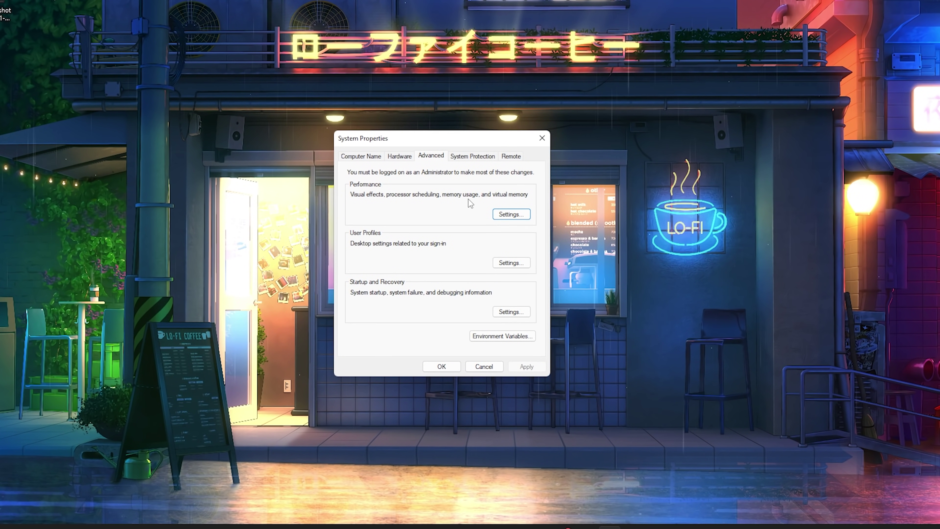
Step: In Performance Options' Virtual Memory, turn off automatic paging management and choose Custom size for C:
{"action": "left_click", "coordinate": [505, 214]}
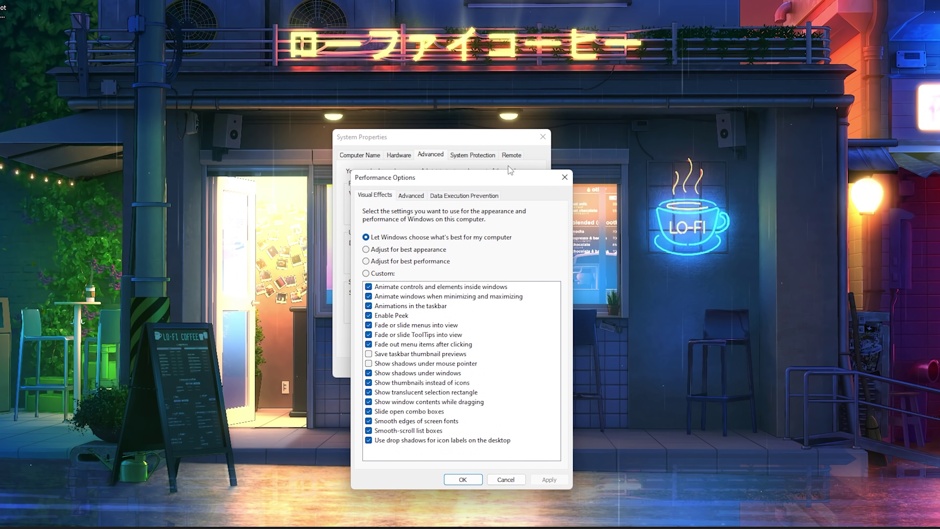
{"action": "left_click_drag", "start_coordinate": [504, 175], "coordinate": [486, 114]}
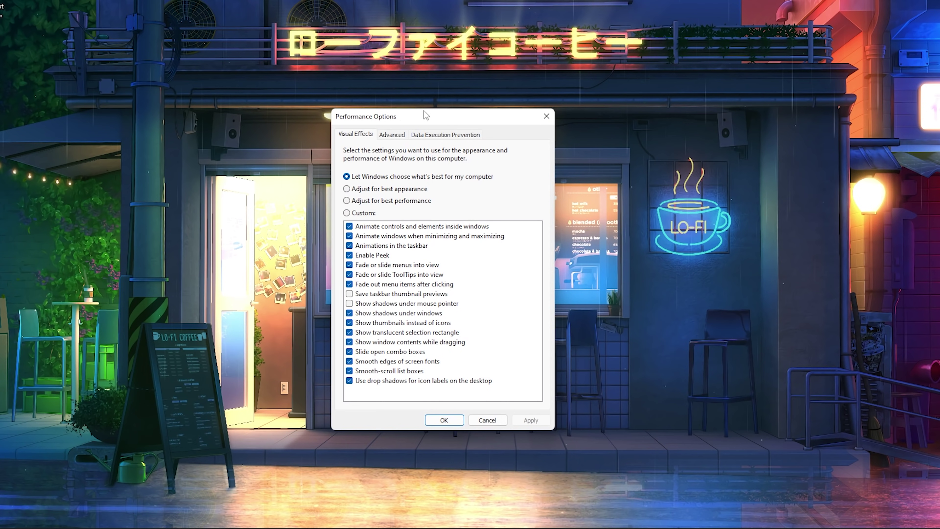
{"action": "left_click", "coordinate": [393, 135]}
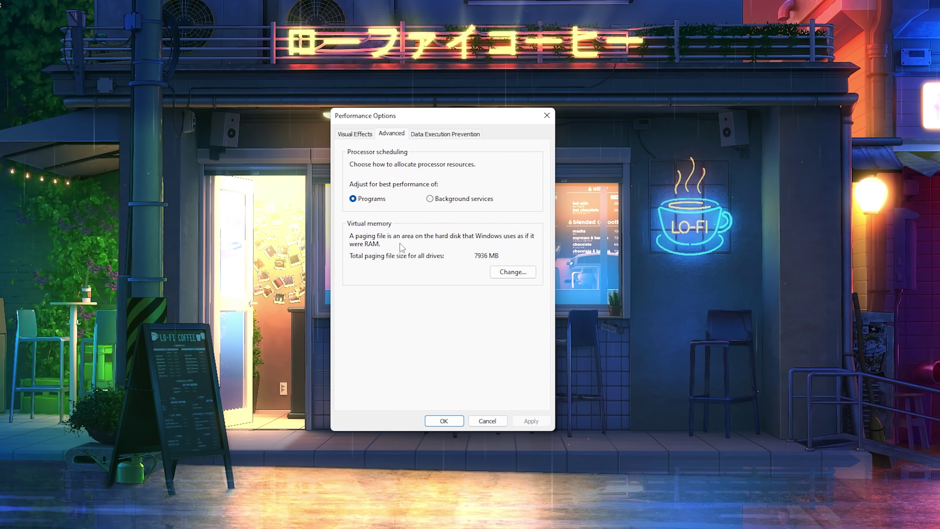
{"action": "key", "text": "Tab"}
{"action": "key", "text": "Tab"}
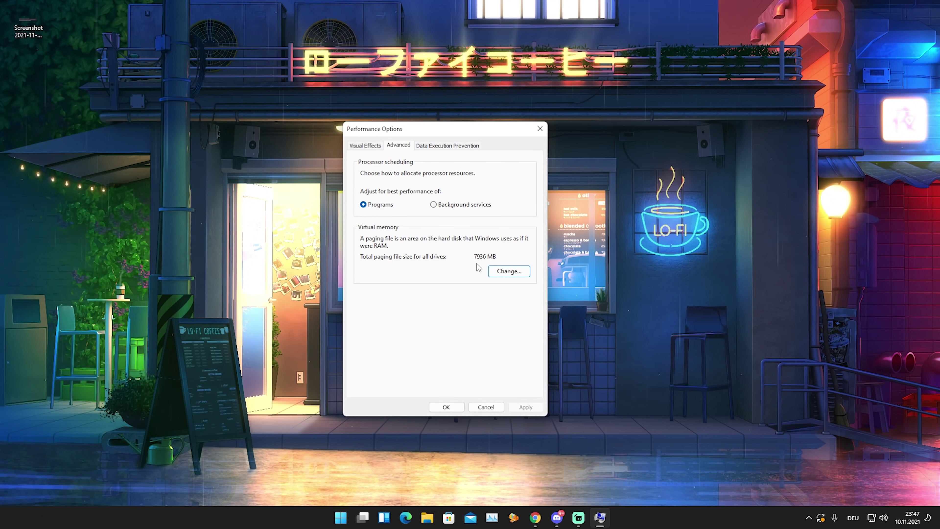
{"action": "left_click", "coordinate": [510, 273]}
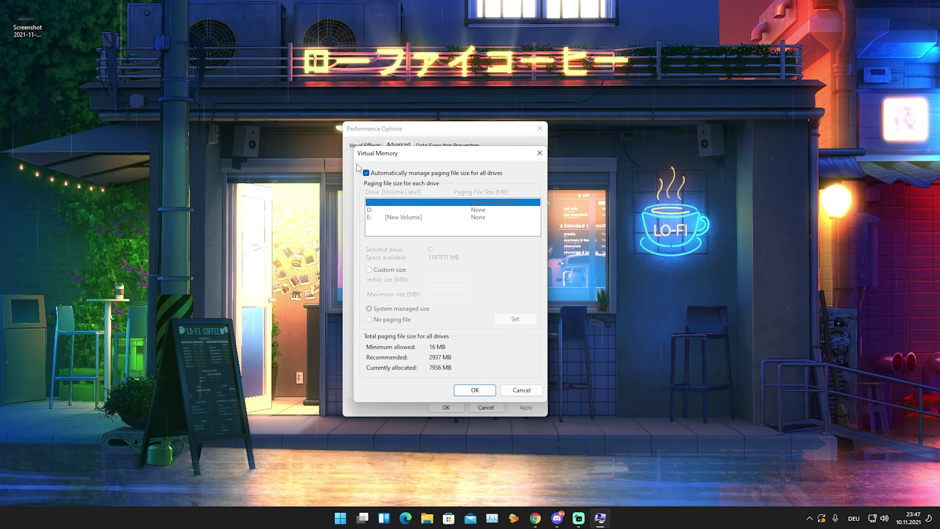
{"action": "left_click", "coordinate": [366, 172]}
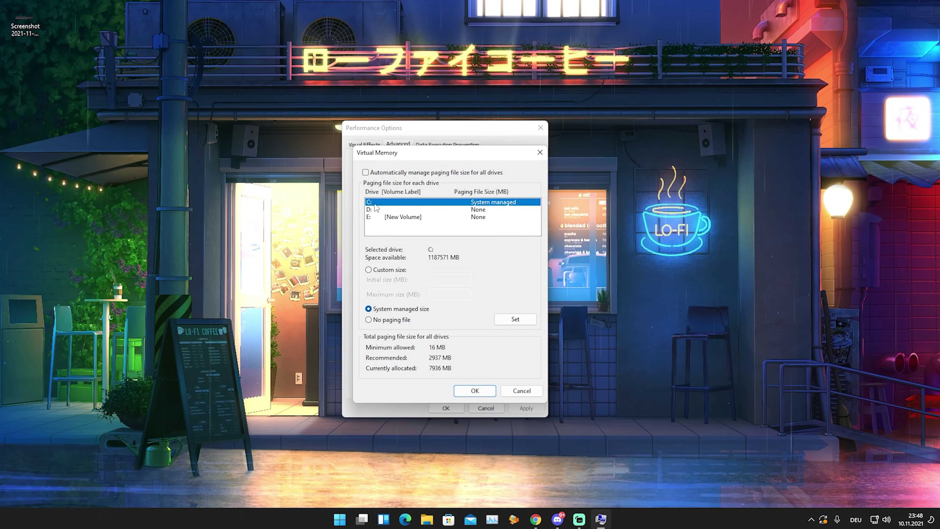
{"action": "left_click", "coordinate": [368, 271]}
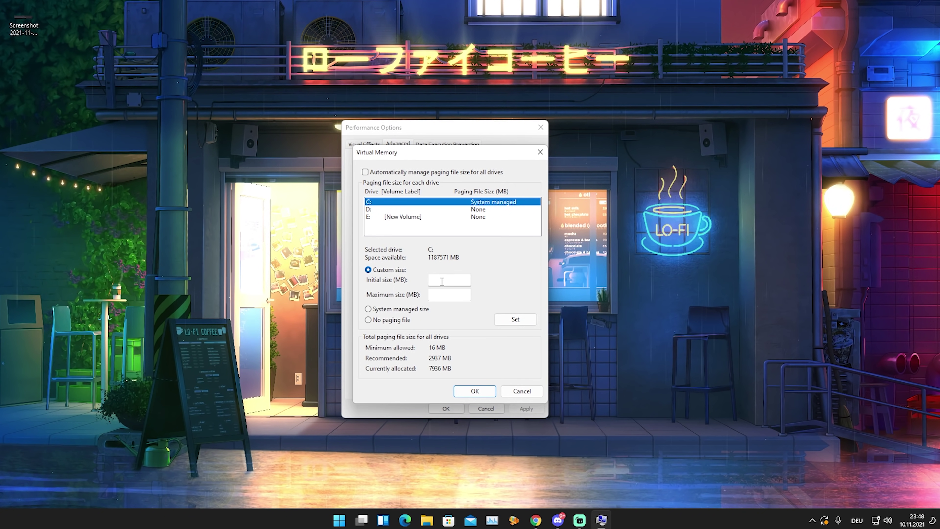
Step: Launch Calculator beside the dialog and compute 1024 × 16 = 16384
{"action": "key", "text": "super"}
{"action": "type", "text": "calculator"}
{"action": "left_click", "coordinate": [380, 252]}
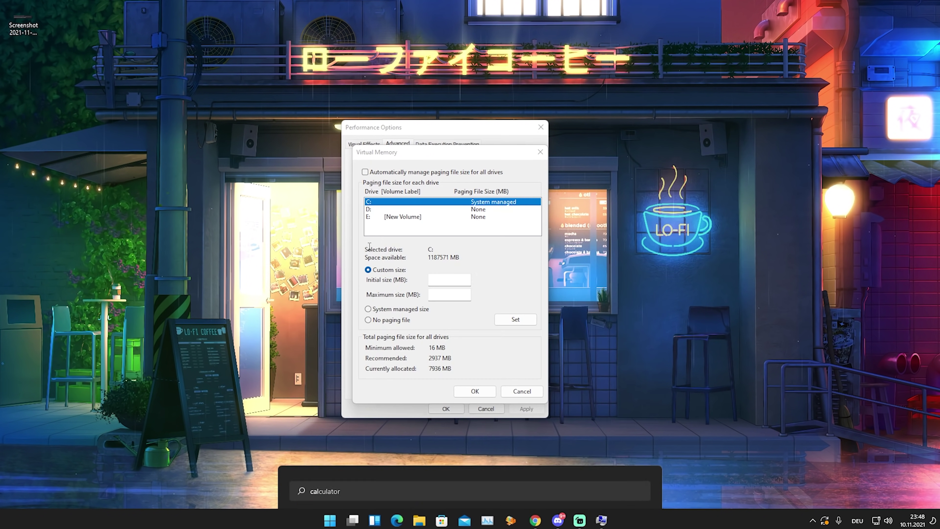
{"action": "left_click_drag", "start_coordinate": [368, 64], "coordinate": [243, 140]}
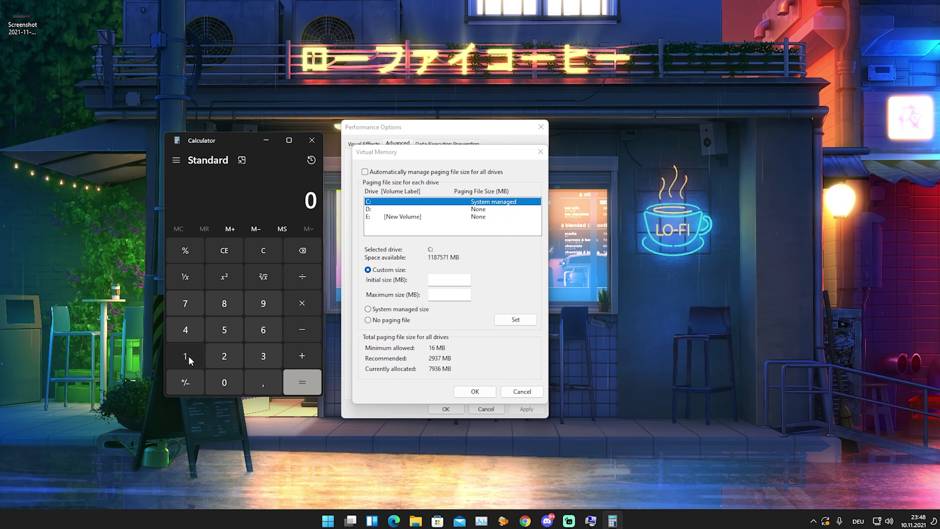
{"action": "left_click", "coordinate": [224, 359]}
{"action": "left_click", "coordinate": [203, 323]}
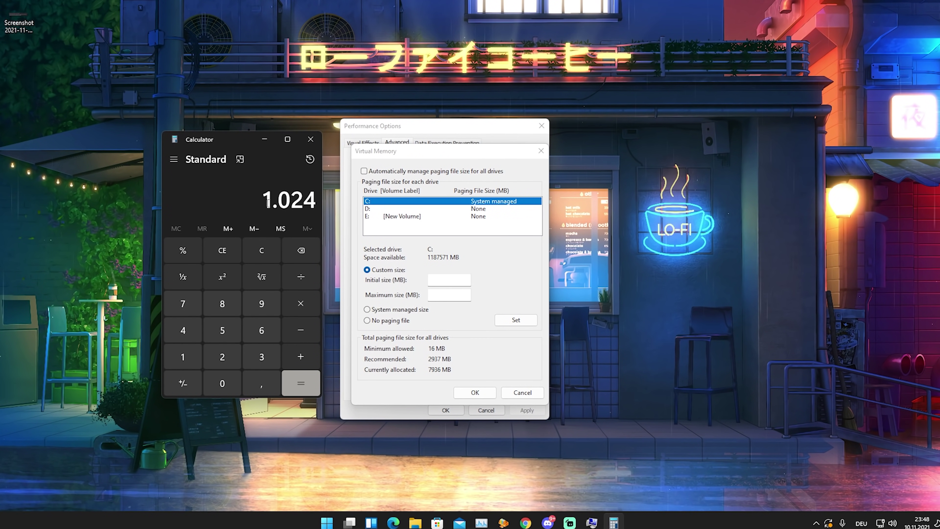
{"action": "left_click", "coordinate": [301, 303]}
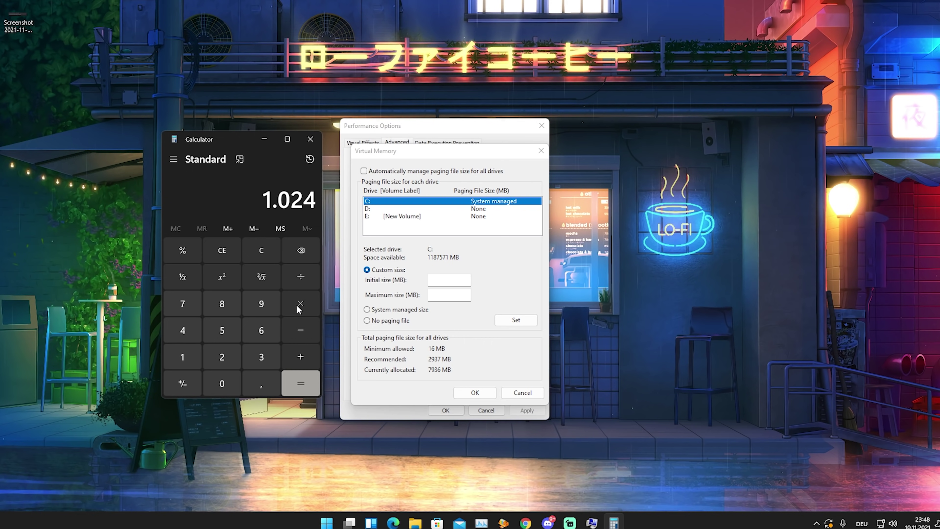
{"action": "left_click", "coordinate": [182, 357]}
{"action": "left_click", "coordinate": [261, 330]}
{"action": "left_click", "coordinate": [302, 382]}
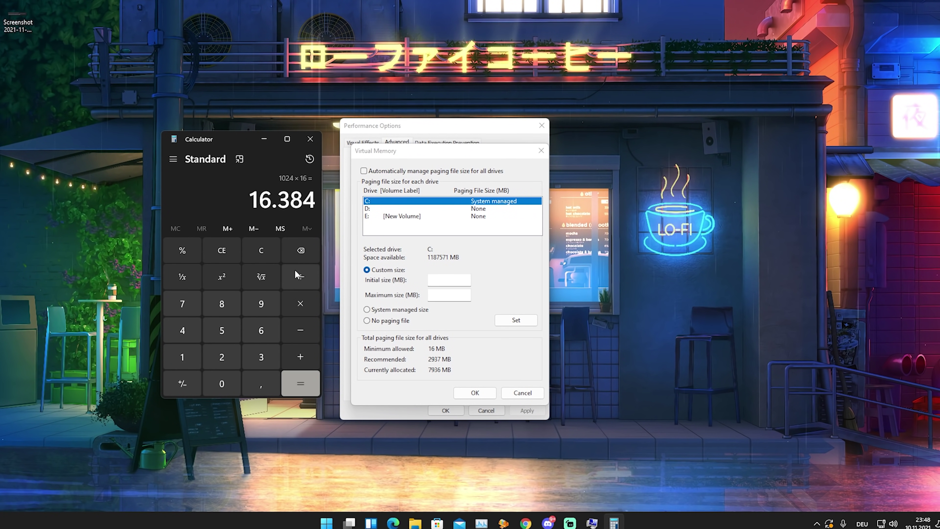
Step: Compute 16384 × 1,5 = 24.576 and paste it as the Initial size (MB)
{"action": "left_click", "coordinate": [299, 305]}
{"action": "left_click", "coordinate": [182, 357]}
{"action": "left_click", "coordinate": [261, 384]}
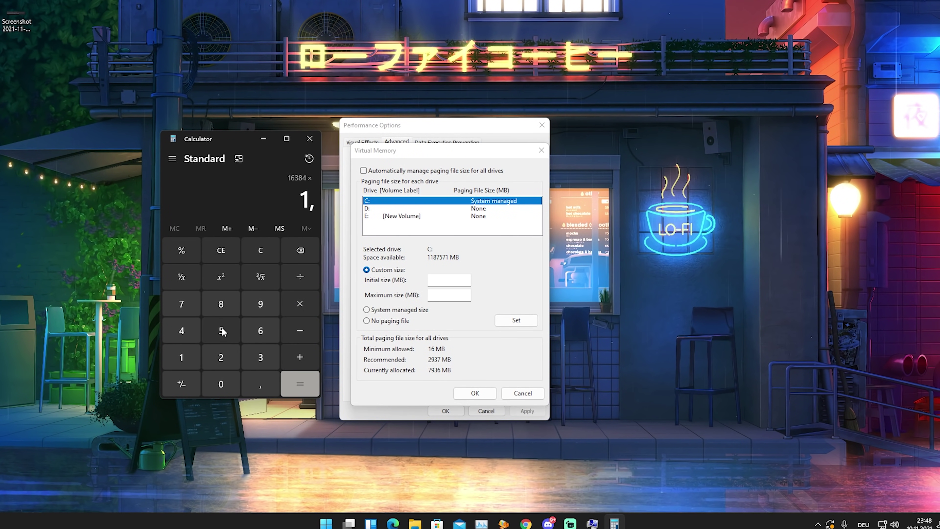
{"action": "left_click", "coordinate": [221, 330]}
{"action": "left_click", "coordinate": [297, 380]}
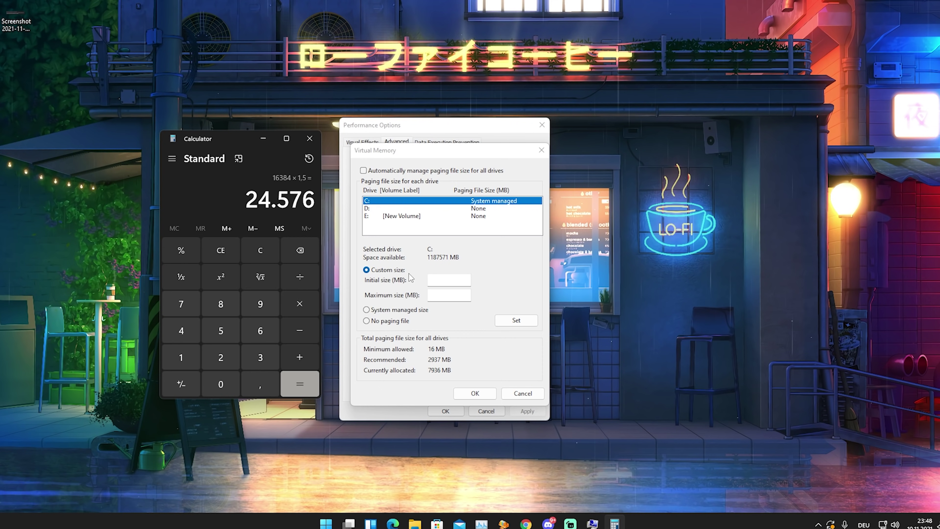
{"action": "left_click_drag", "start_coordinate": [244, 203], "coordinate": [313, 197]}
{"action": "key", "text": "ctrl+c"}
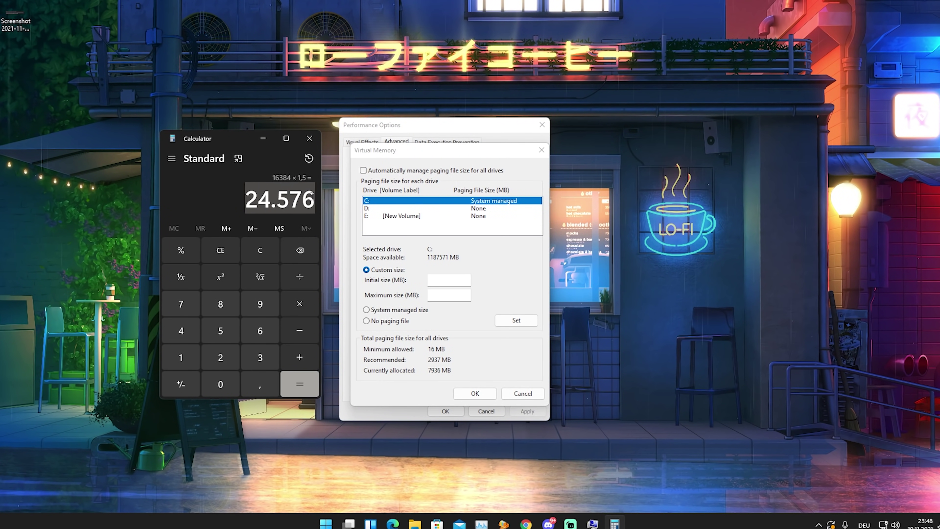
{"action": "left_click", "coordinate": [455, 279]}
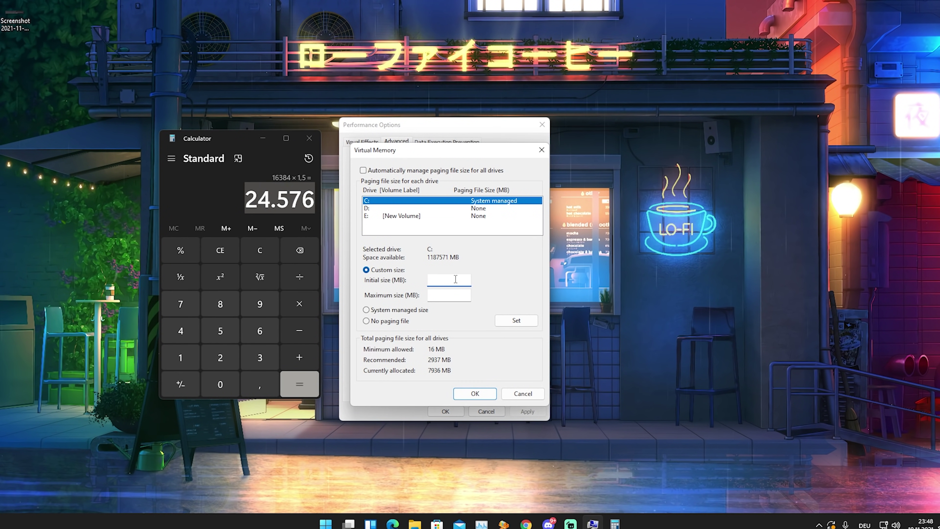
{"action": "key", "text": "ctrl+v"}
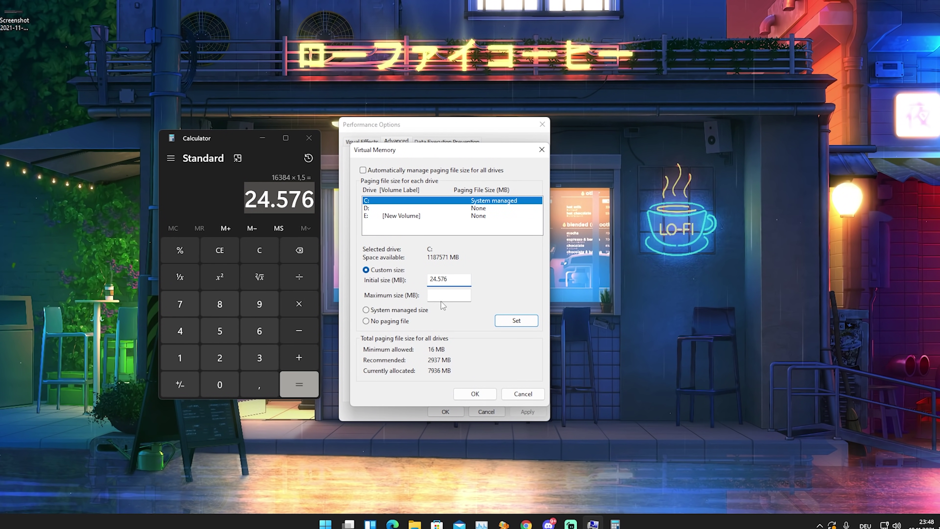
Step: Clear Calculator and recompute 1024 × 16 = 16384
{"action": "left_click", "coordinate": [225, 189]}
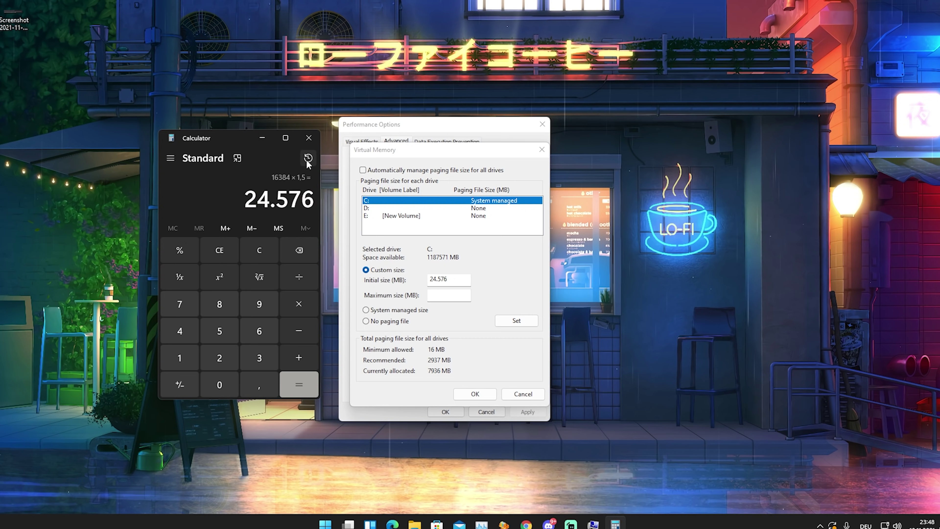
{"action": "left_click", "coordinate": [263, 251]}
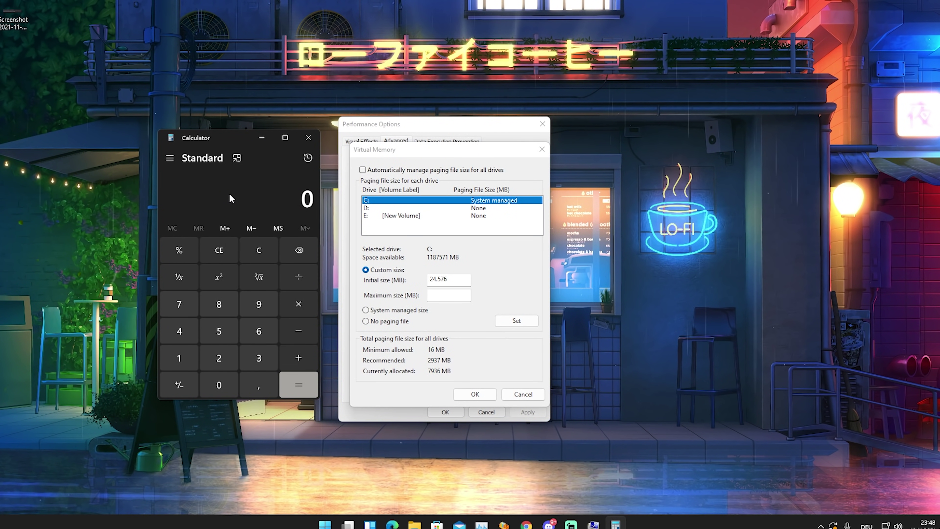
{"action": "left_click", "coordinate": [179, 356]}
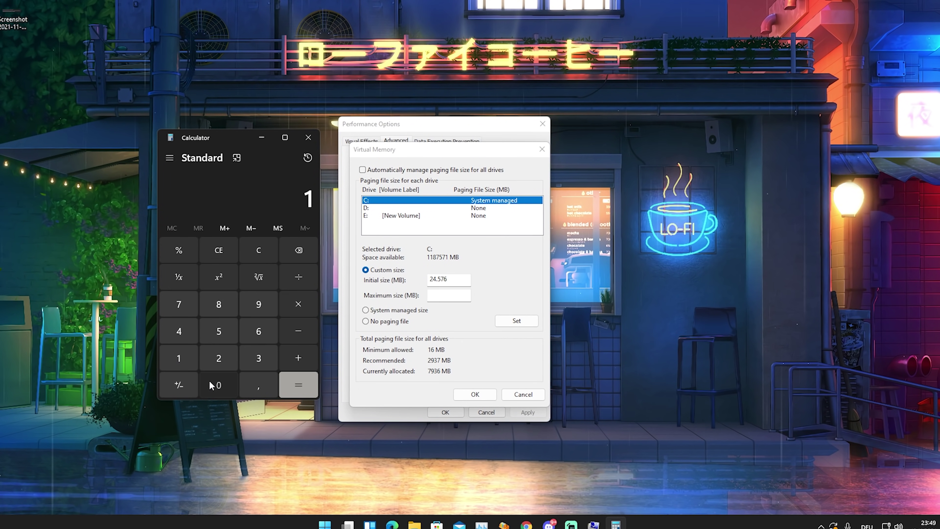
{"action": "left_click", "coordinate": [210, 385]}
{"action": "left_click", "coordinate": [207, 357]}
{"action": "left_click", "coordinate": [179, 331]}
{"action": "left_click", "coordinate": [179, 358]}
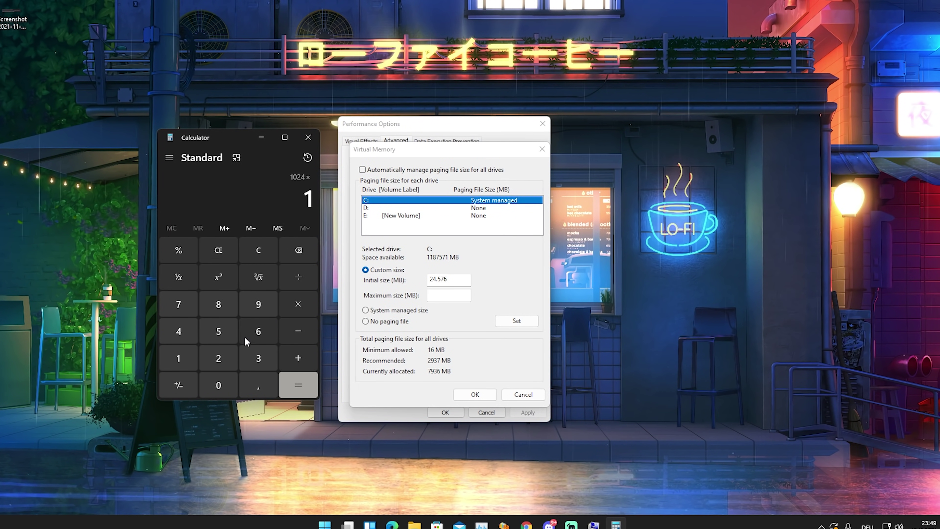
{"action": "left_click", "coordinate": [254, 333]}
{"action": "left_click", "coordinate": [303, 380]}
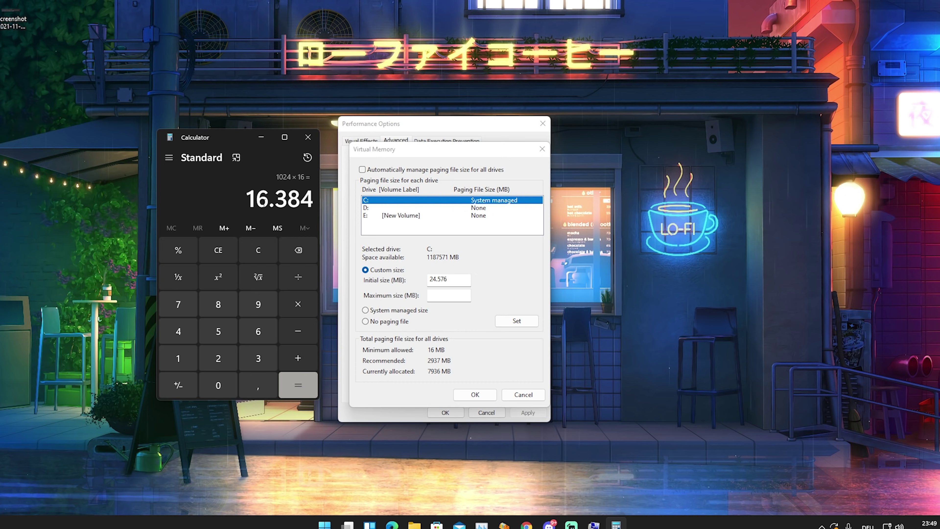
Step: Compute 16384 × 3 = 49.152 and paste it as the Maximum size (MB)
{"action": "left_click", "coordinate": [301, 307]}
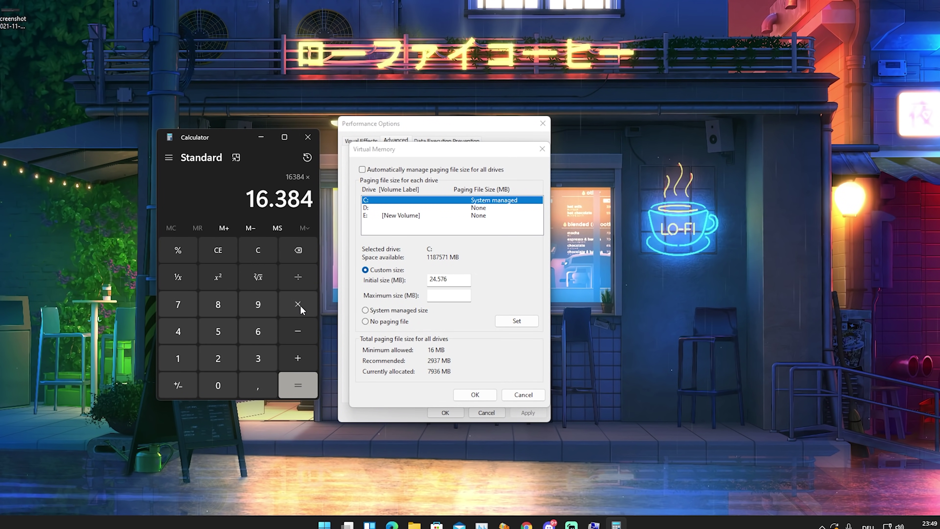
{"action": "left_click", "coordinate": [258, 358]}
{"action": "left_click", "coordinate": [302, 383]}
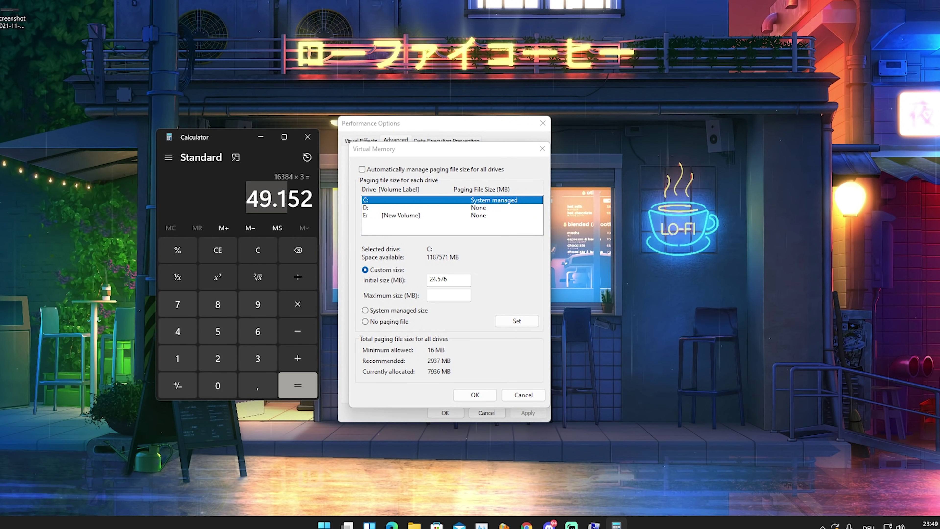
{"action": "left_click_drag", "start_coordinate": [287, 196], "coordinate": [309, 193]}
{"action": "key", "text": "ctrl+c"}
{"action": "left_click", "coordinate": [449, 295]}
{"action": "key", "text": "ctrl+v"}
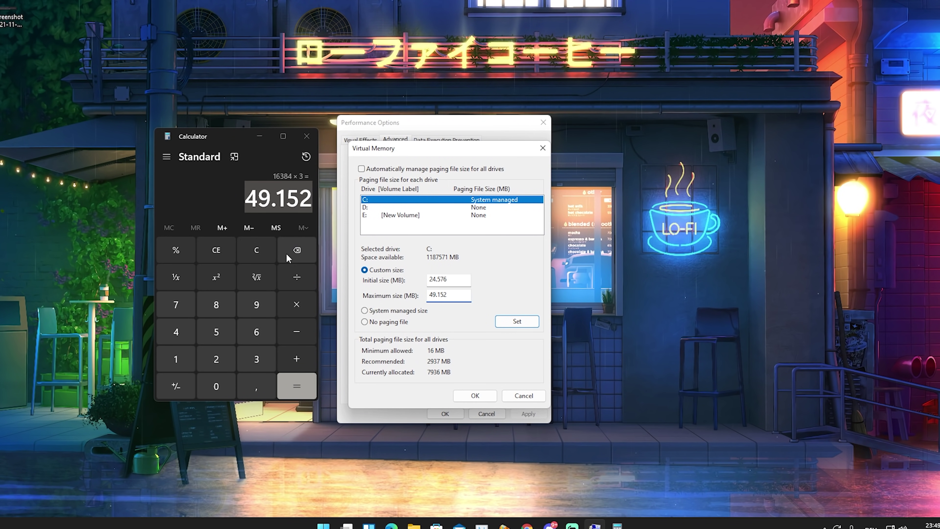
Step: Clear Calculator and compute 1024 × 4 = 4096, then 4096 × 3 = 12.288
{"action": "left_click", "coordinate": [268, 250]}
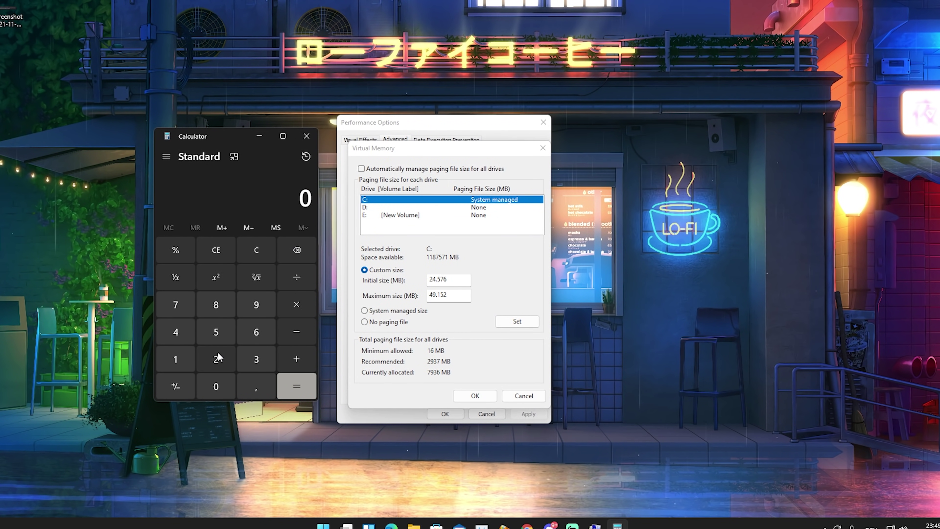
{"action": "left_click", "coordinate": [177, 359]}
{"action": "left_click", "coordinate": [215, 385]}
{"action": "left_click", "coordinate": [216, 359]}
{"action": "left_click", "coordinate": [177, 333]}
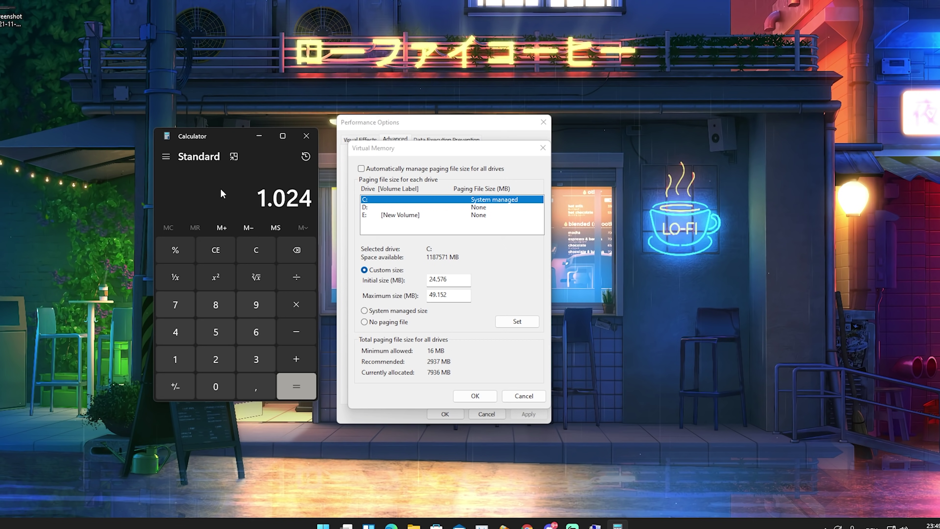
{"action": "left_click", "coordinate": [295, 304]}
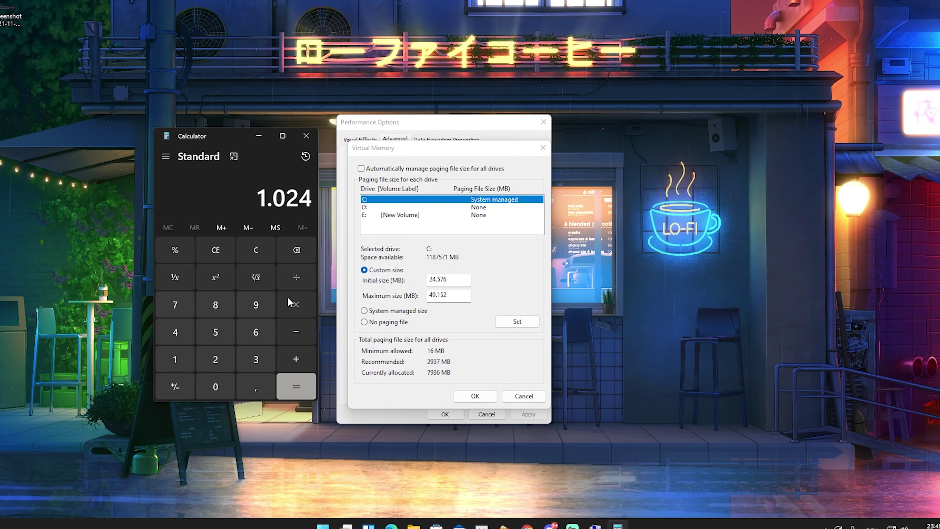
{"action": "left_click", "coordinate": [181, 333]}
{"action": "left_click", "coordinate": [295, 386]}
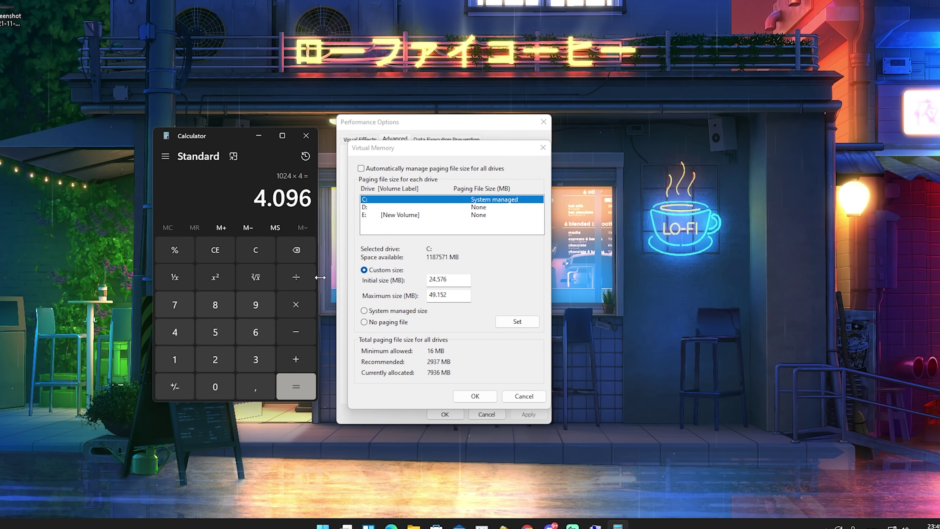
{"action": "left_click", "coordinate": [296, 296]}
{"action": "left_click", "coordinate": [255, 359]}
{"action": "left_click", "coordinate": [295, 387]}
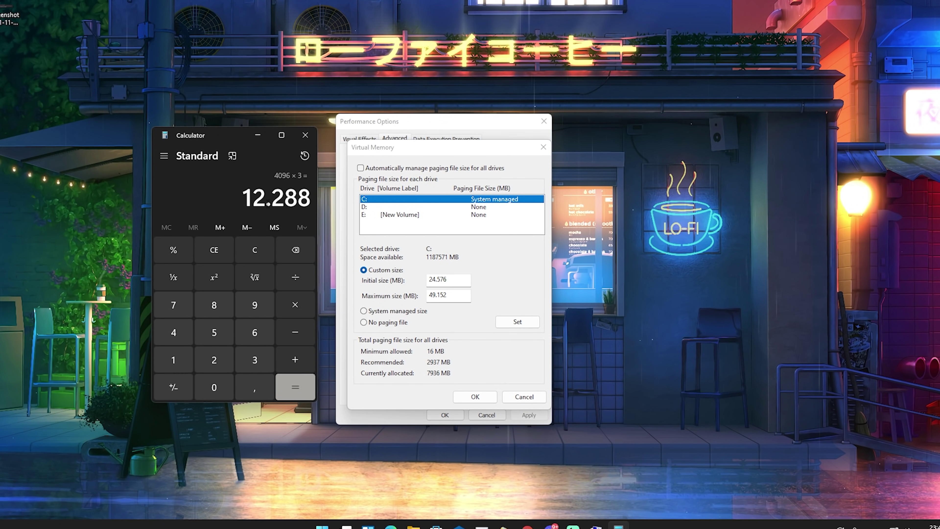
Step: Remove the dots from both size fields and set C: to 24576–49152 MB
{"action": "left_click", "coordinate": [518, 322]}
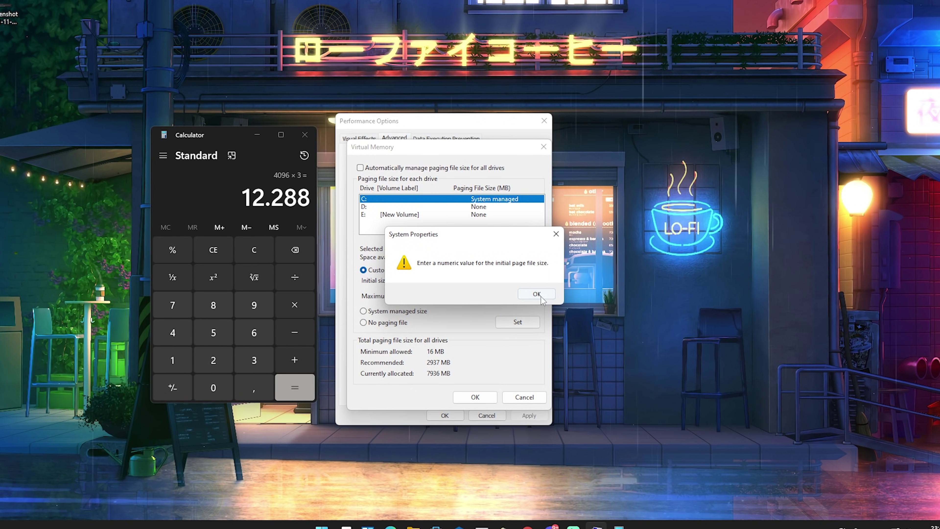
{"action": "key", "text": "Return"}
{"action": "key", "text": "BackSpace"}
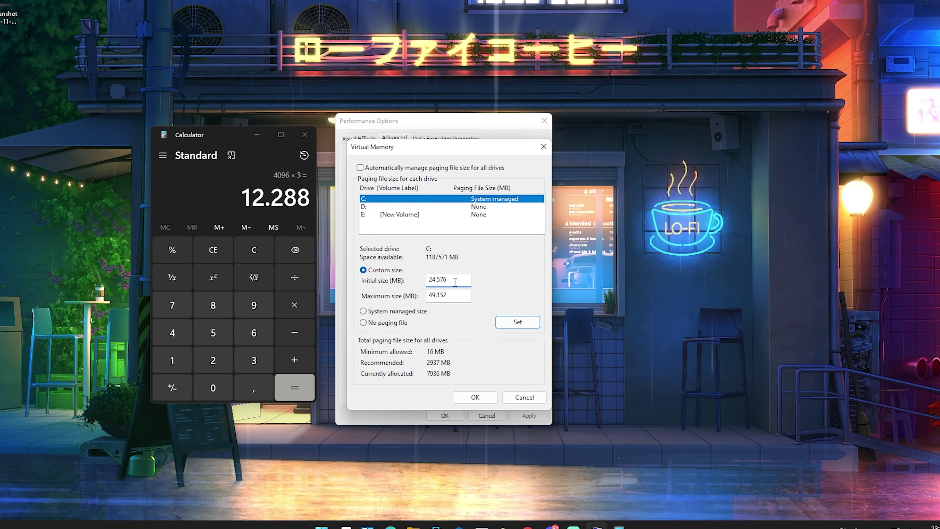
{"action": "left_click", "coordinate": [438, 295]}
{"action": "key", "text": "BackSpace"}
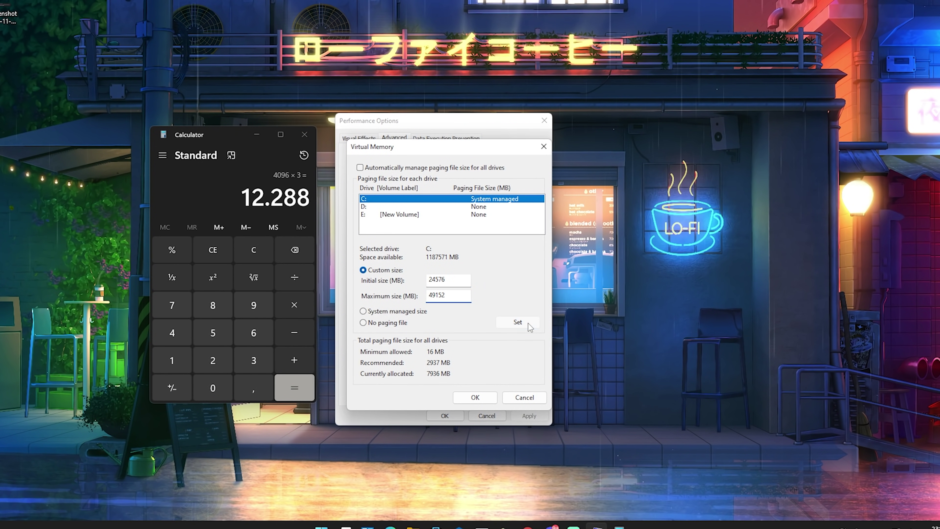
{"action": "left_click", "coordinate": [518, 322]}
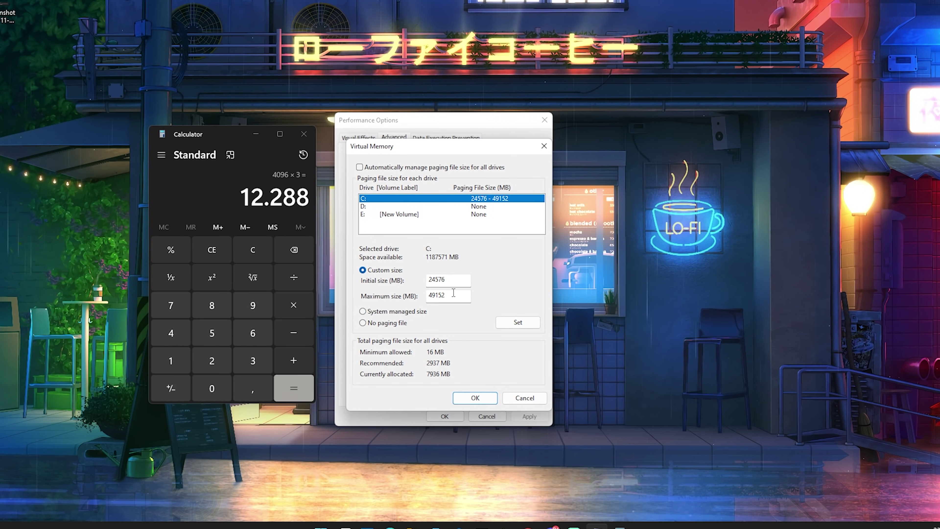
Step: Confirm Virtual Memory, Performance Options and System Properties, then close Calculator
{"action": "left_click", "coordinate": [519, 327]}
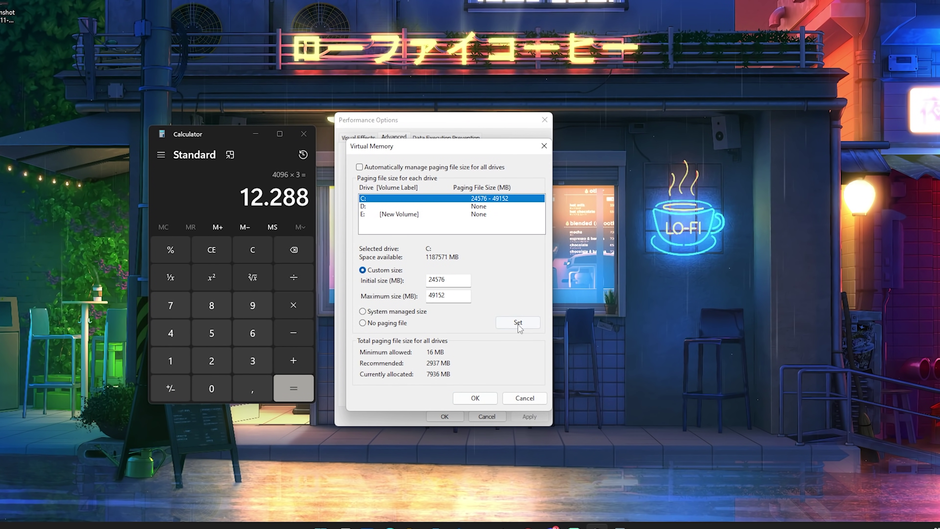
{"action": "left_click", "coordinate": [476, 398]}
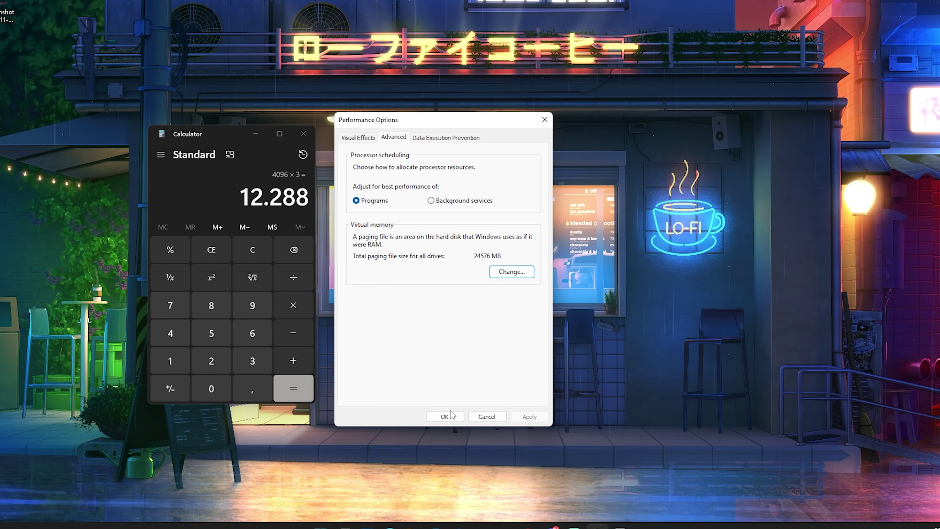
{"action": "left_click", "coordinate": [445, 416]}
{"action": "left_click", "coordinate": [540, 139]}
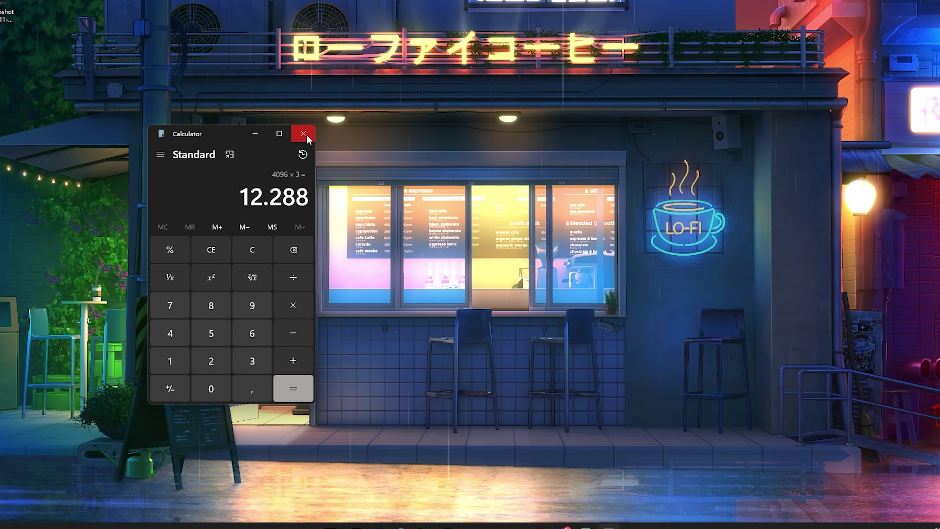
{"action": "left_click", "coordinate": [306, 137]}
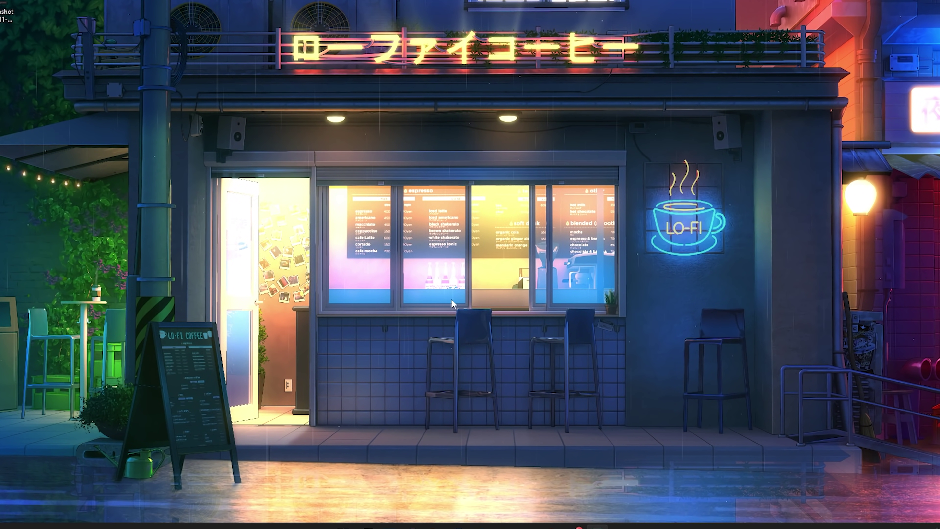
Step: Reopen Storage settings via a 'sto' search and show all categories for C: (779 GB used)
{"action": "key", "text": "super"}
{"action": "type", "text": "s"}
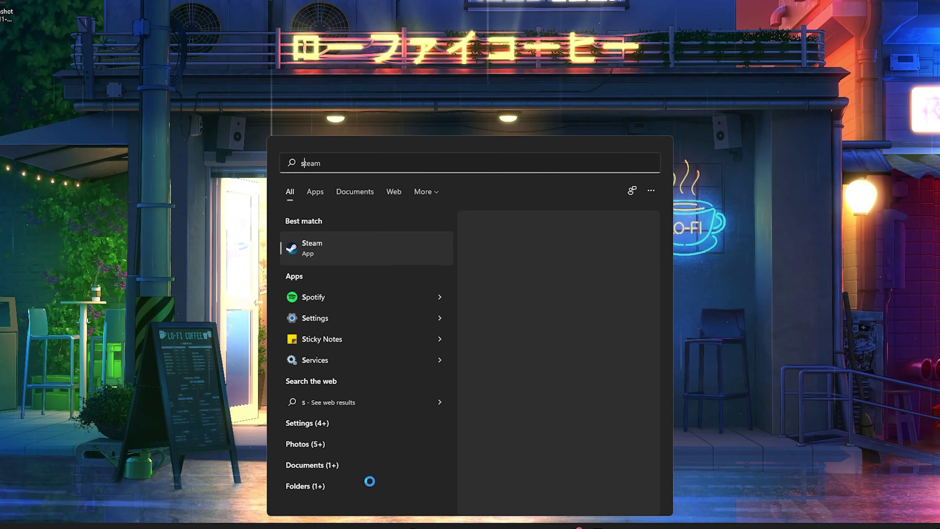
{"action": "type", "text": "to"}
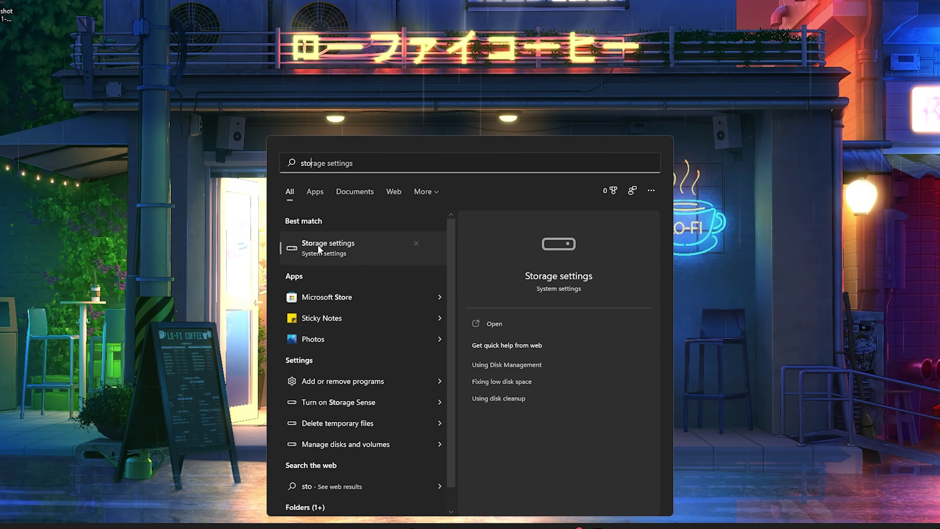
{"action": "left_click", "coordinate": [321, 253]}
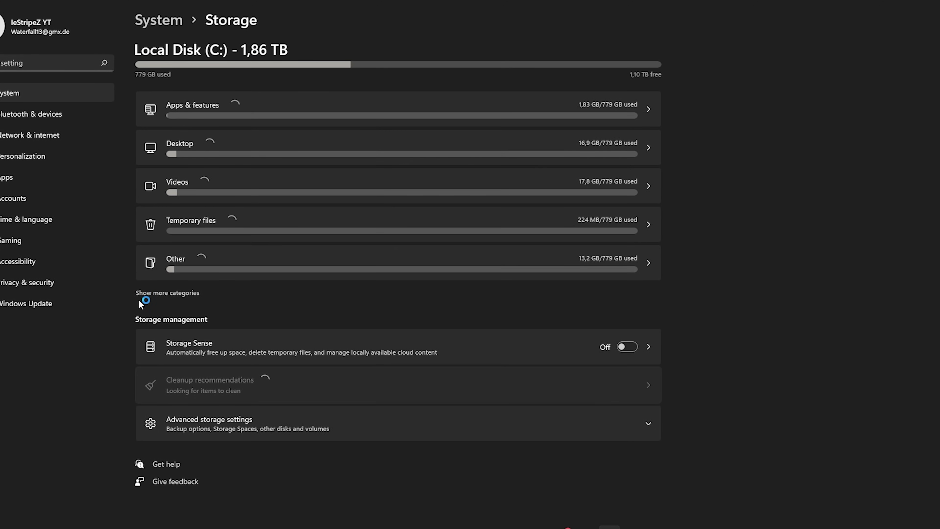
{"action": "left_click", "coordinate": [150, 295]}
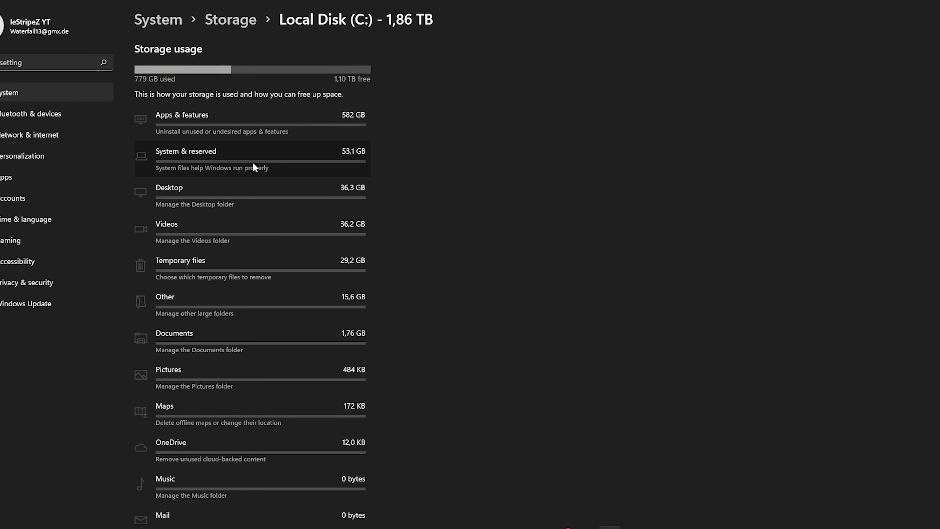
Step: Show the System & reserved storage breakdown for Local Disk (C:), which has 779 GB used
{"action": "left_click", "coordinate": [227, 155]}
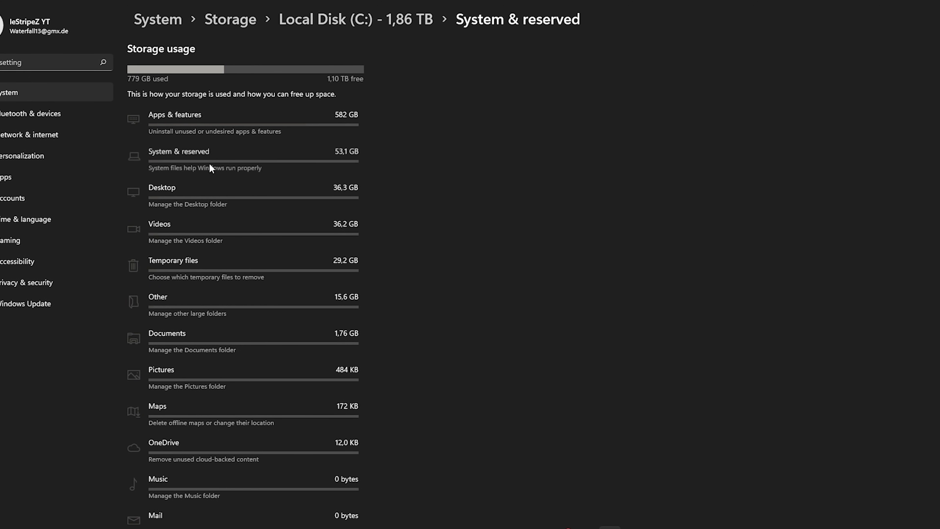